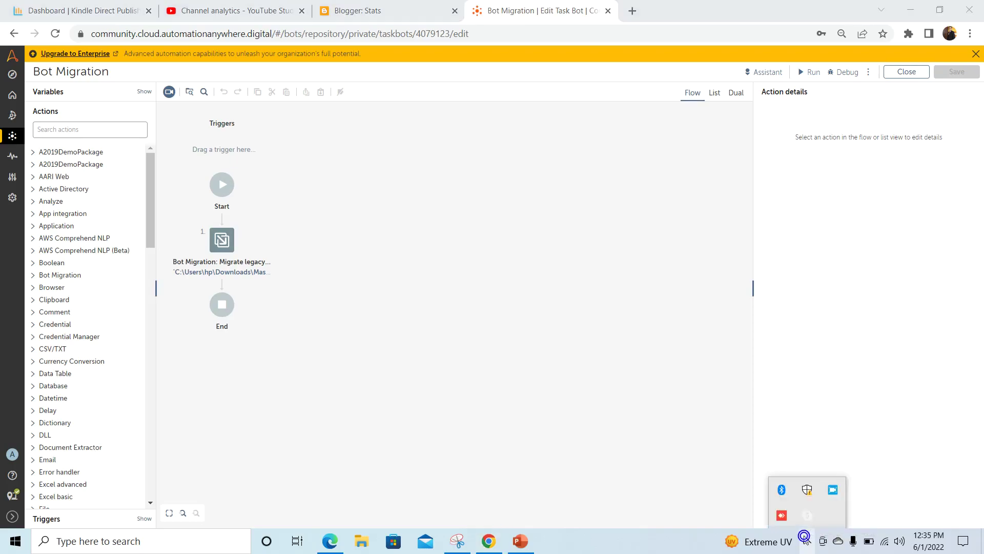
# Step: Operate the screen recorder from its system tray icon menu
pyautogui.click(655, 549)
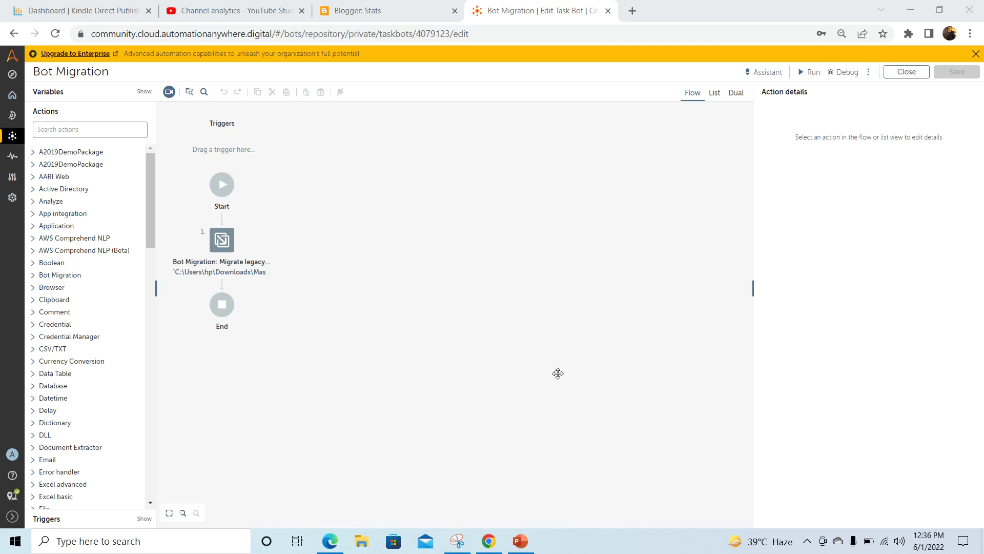
pyautogui.click(809, 541)
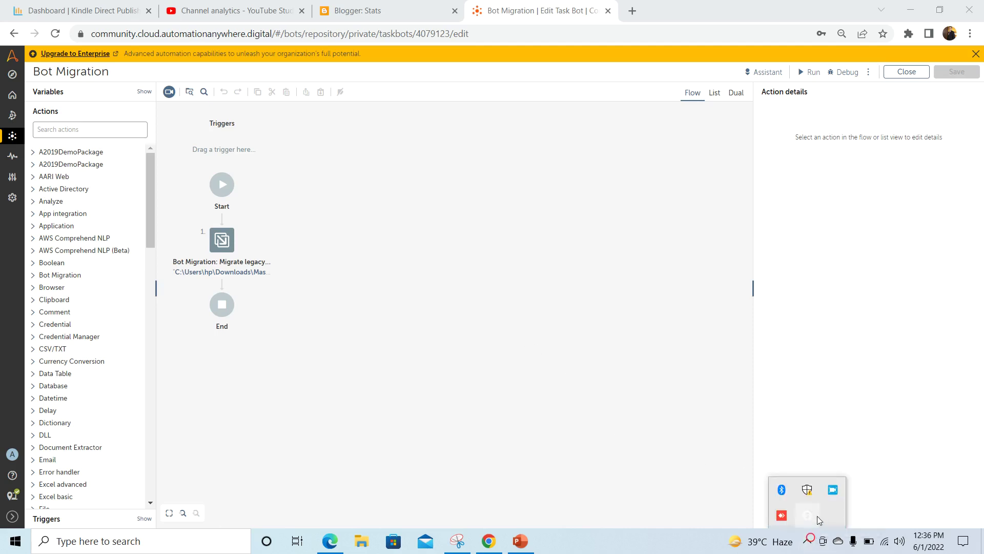
pyautogui.rightClick(832, 491)
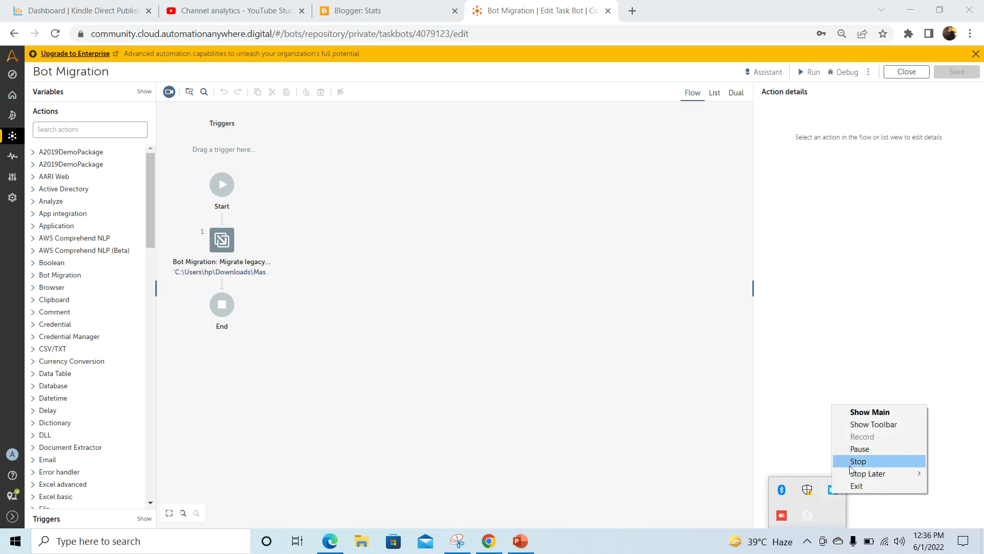
pyautogui.click(858, 461)
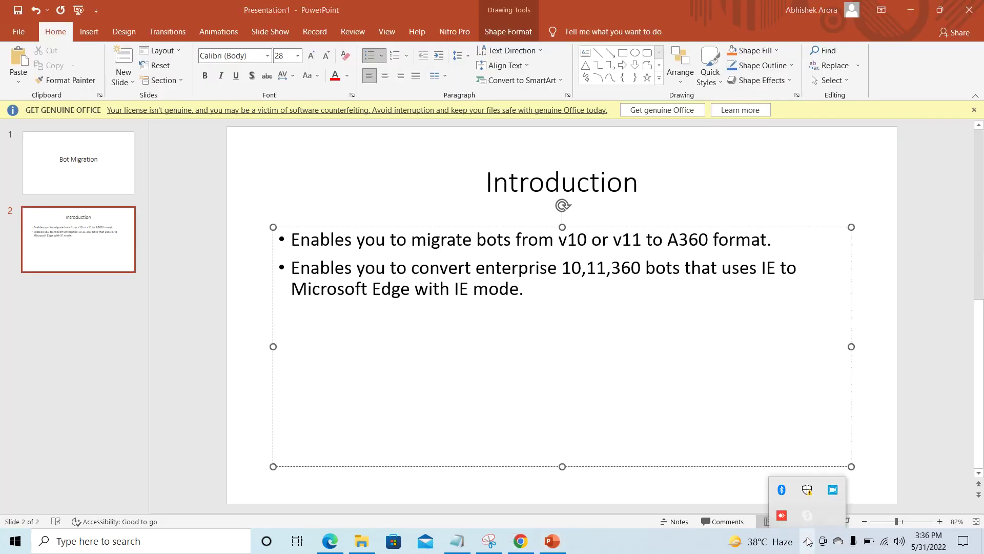
pyautogui.click(807, 541)
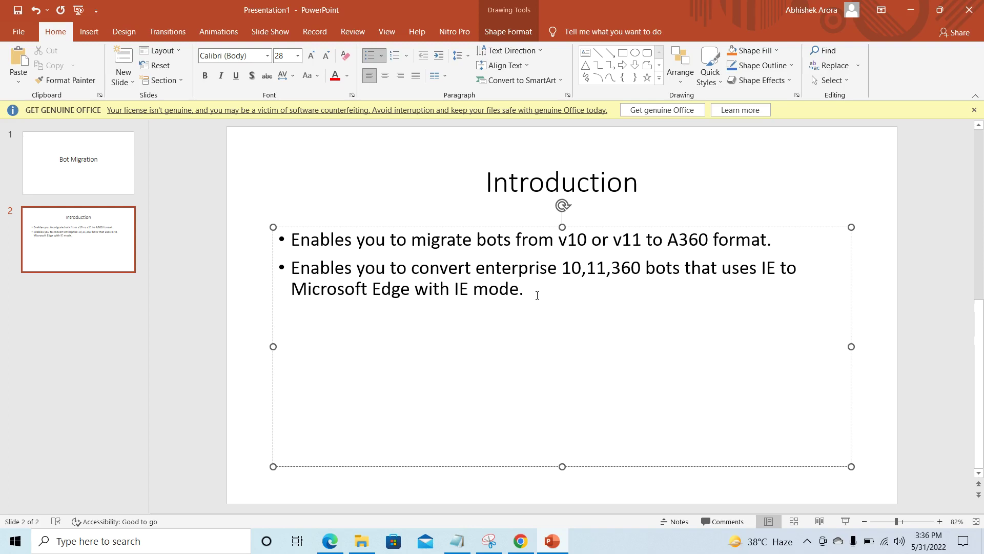
# Step: Append 'So, this step can be done using the update bots action present under the bot migration package' to slide 2's second bullet
pyautogui.click(544, 293)
pyautogui.write('So, this step c')
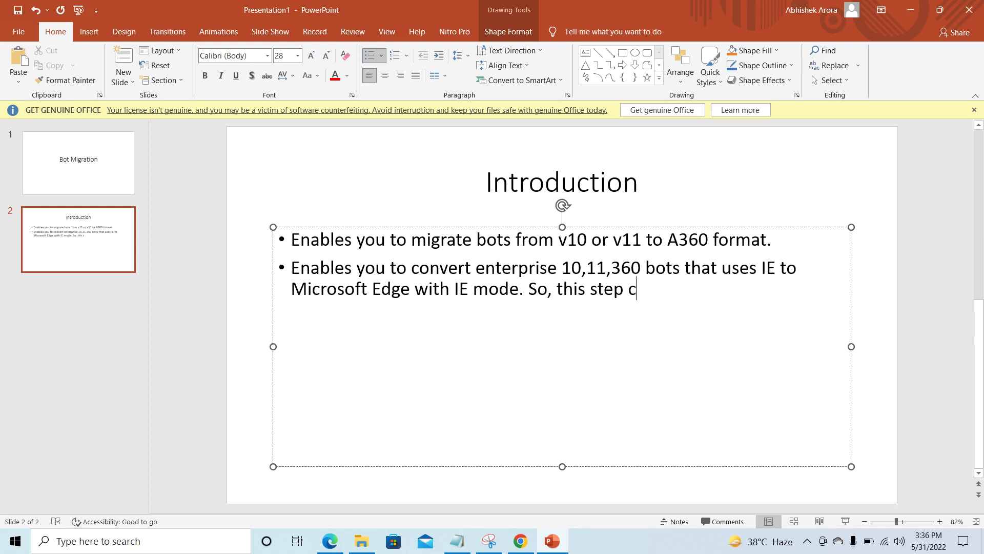
pyautogui.write('an be done u')
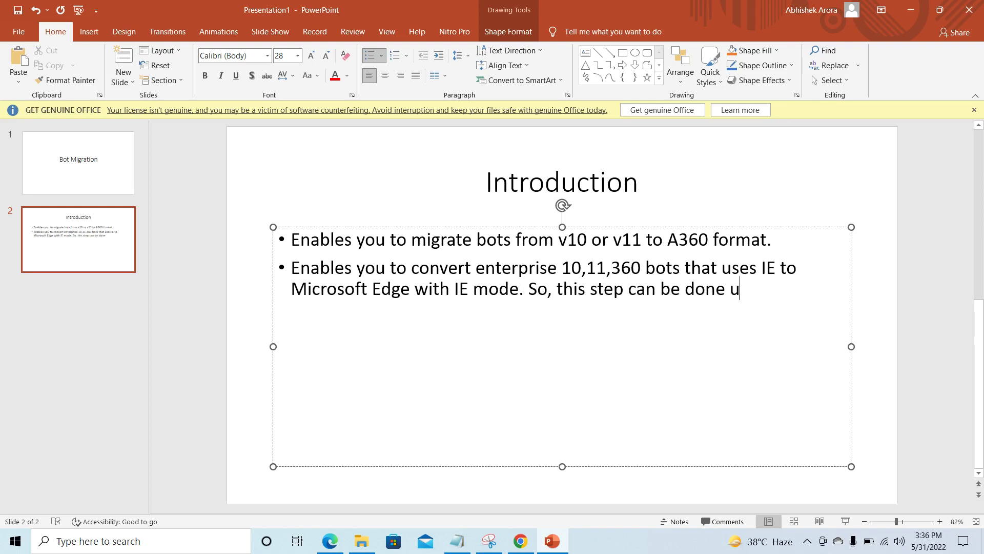
pyautogui.write('sing the upda')
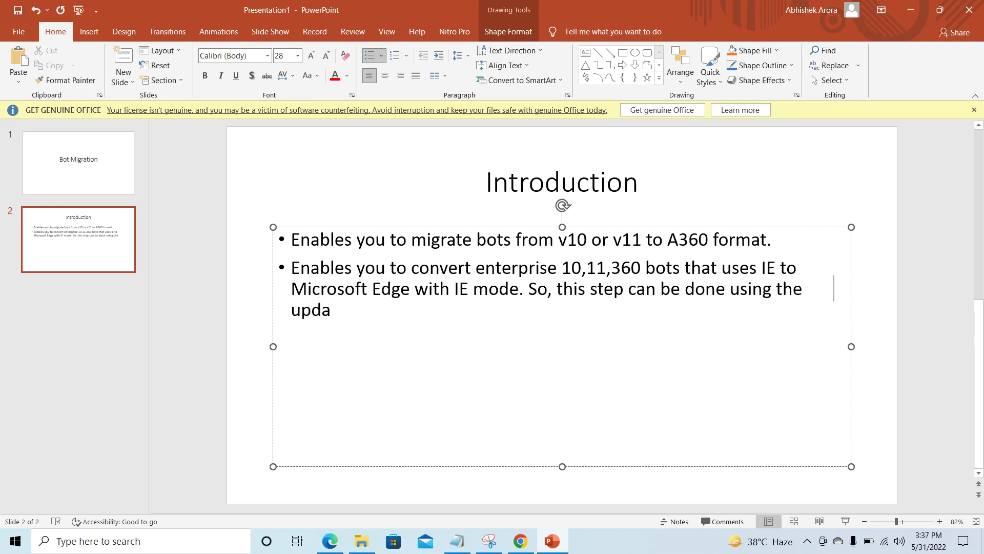
pyautogui.write('te bots ')
pyautogui.write('actio')
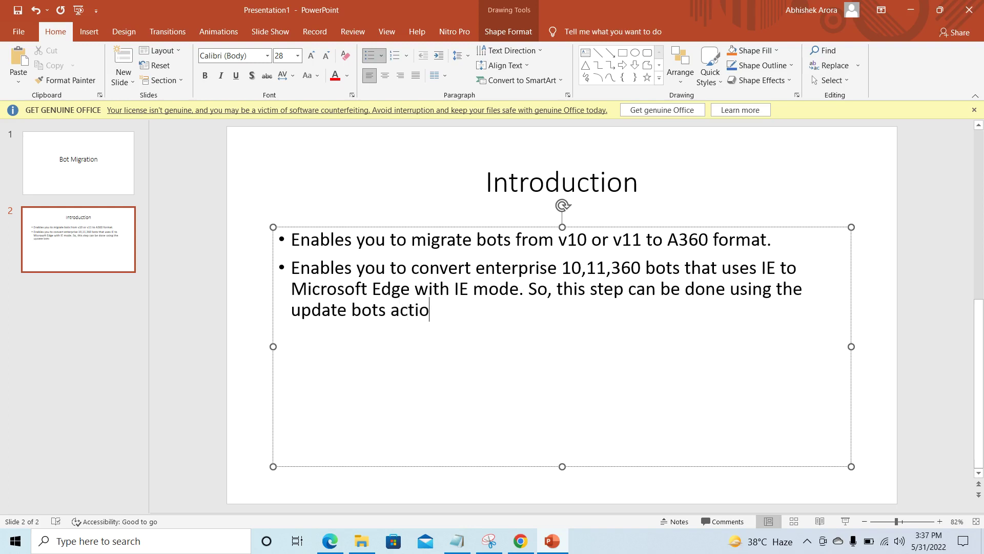
pyautogui.write('n present under the')
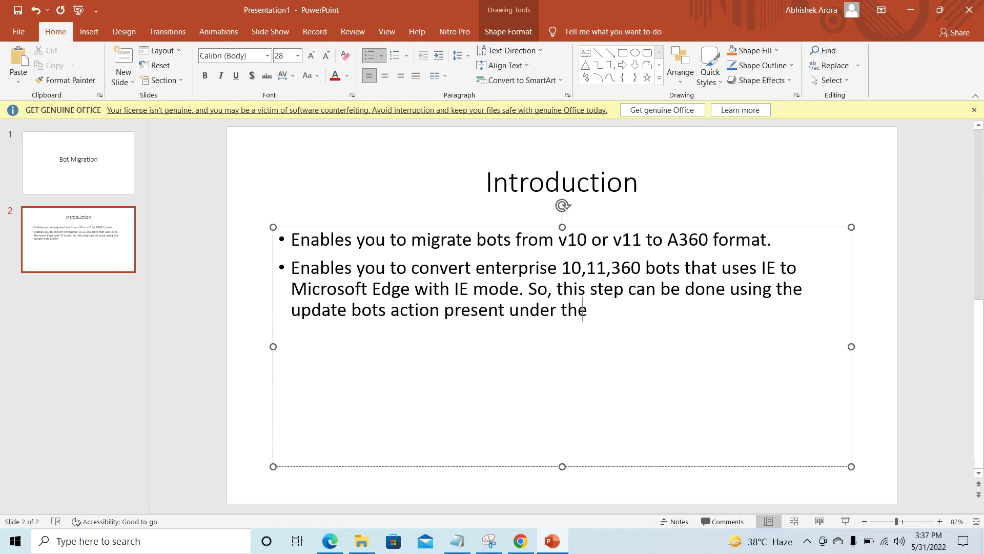
pyautogui.write(' bot migra')
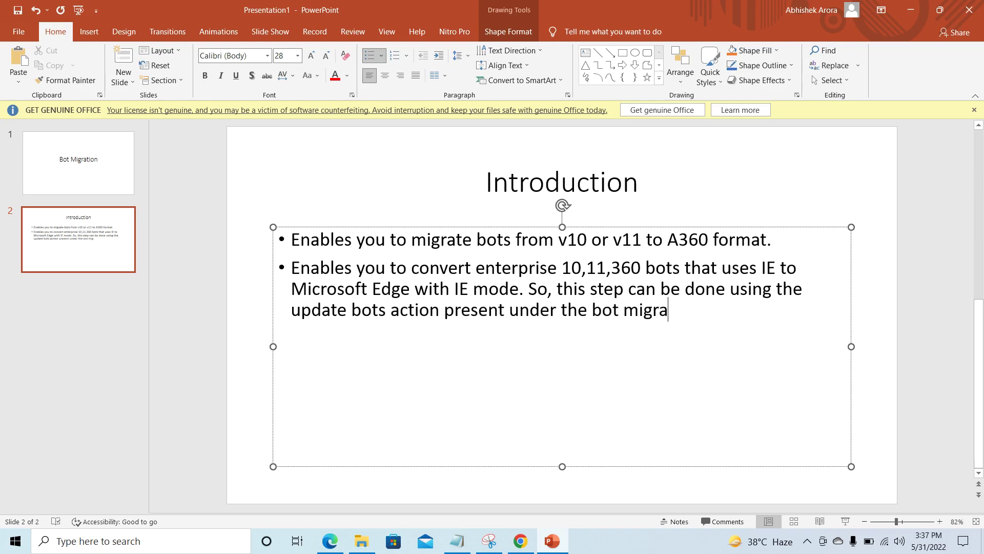
pyautogui.write('tion package.')
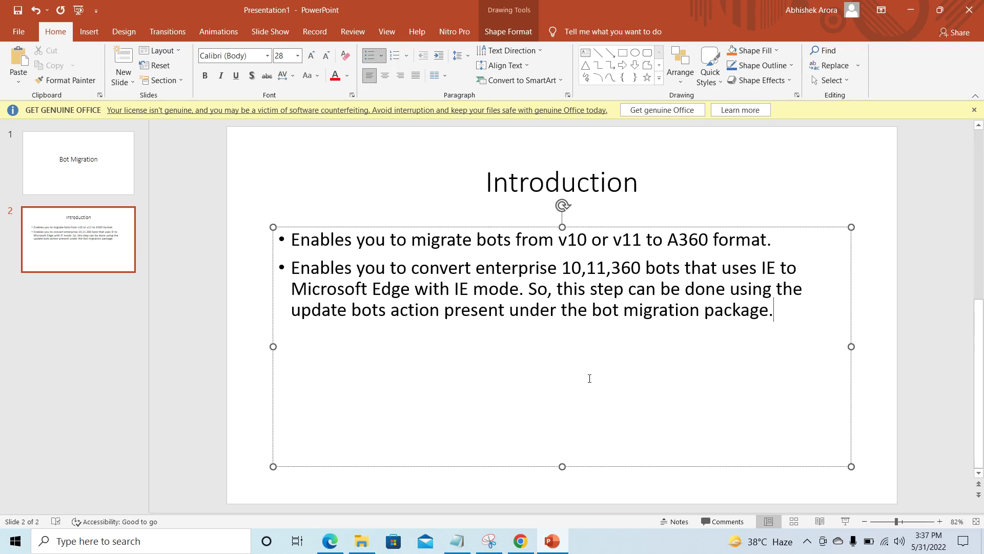
pyautogui.moveTo(520, 540)
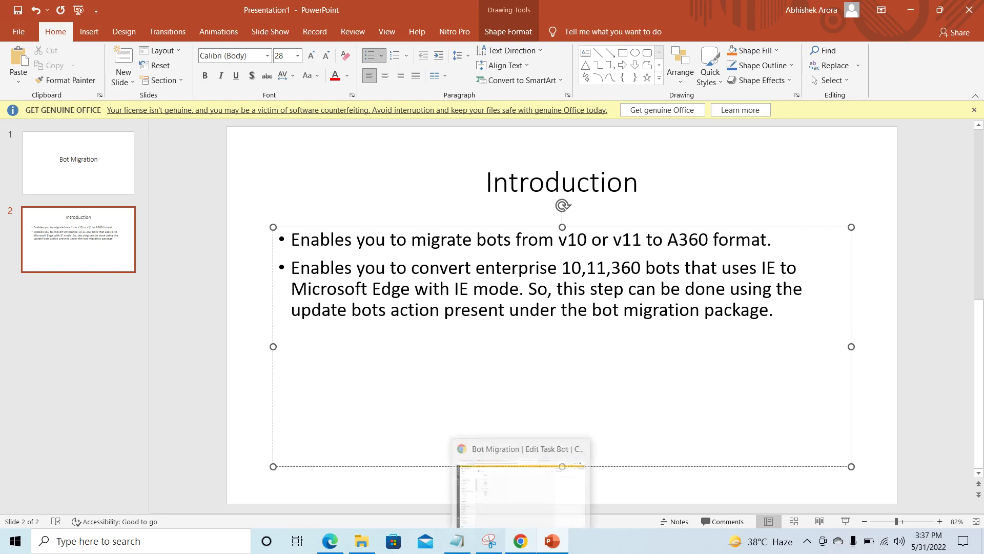
pyautogui.click(477, 484)
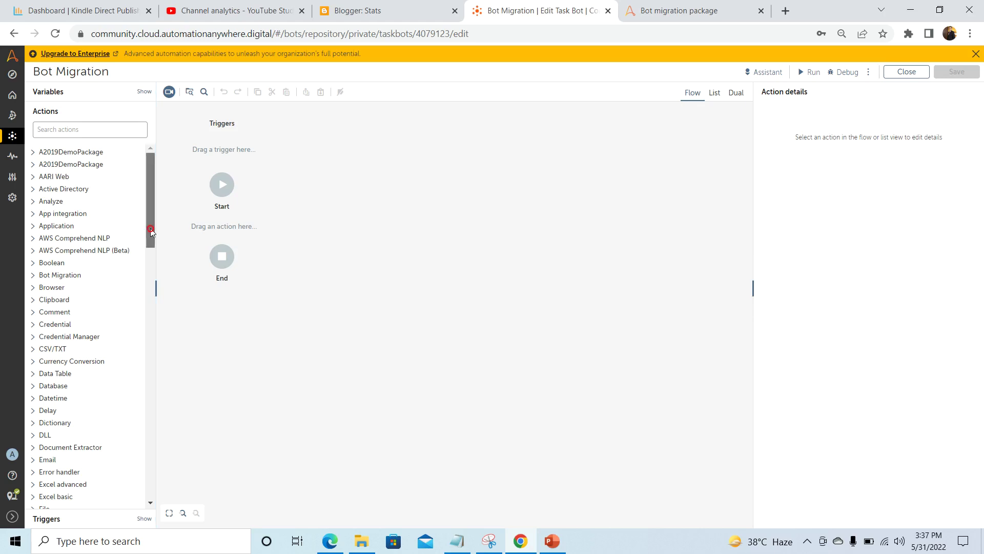
# Step: Drag Migrate legacy bot from the Bot Migration actions between Start and End
pyautogui.click(33, 277)
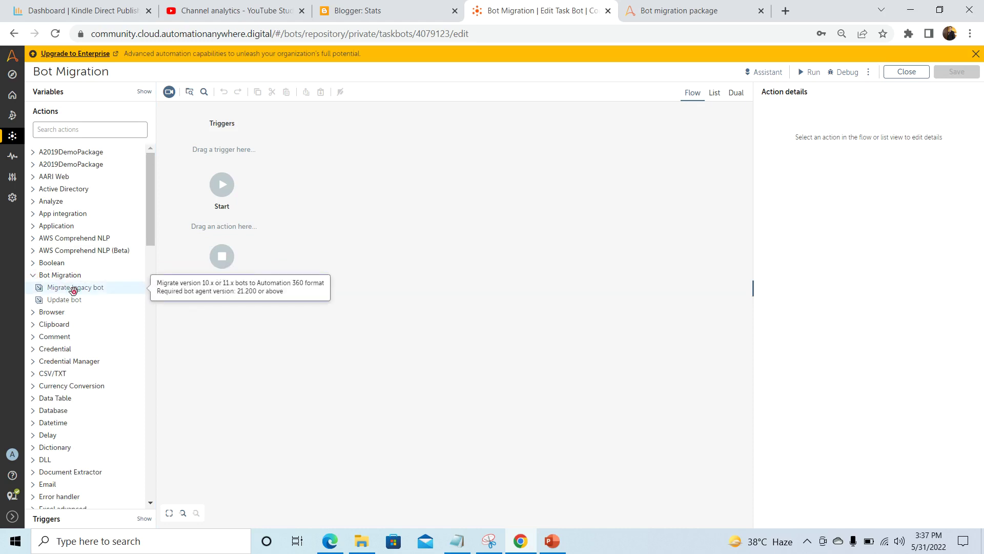
pyautogui.click(73, 290)
pyautogui.moveTo(73, 290); pyautogui.dragTo(290, 234)
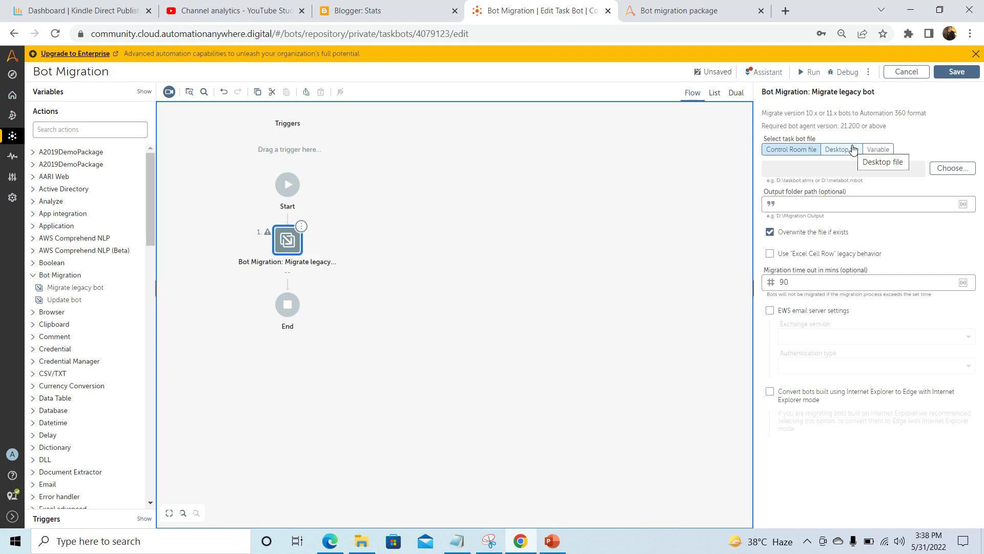
# Step: Use desktop file MasterBot.atmx from Downloads as the legacy task bot source
pyautogui.click(853, 149)
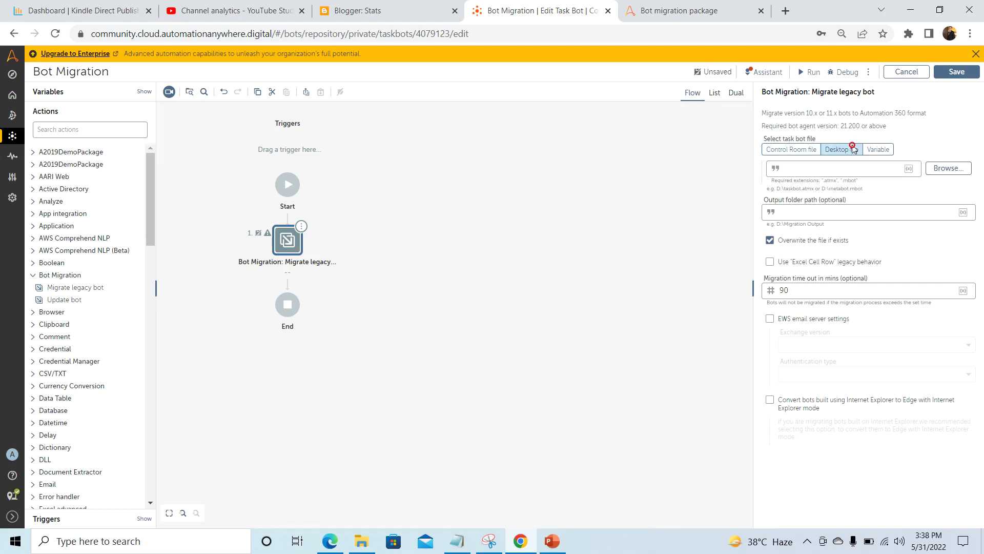
pyautogui.click(941, 170)
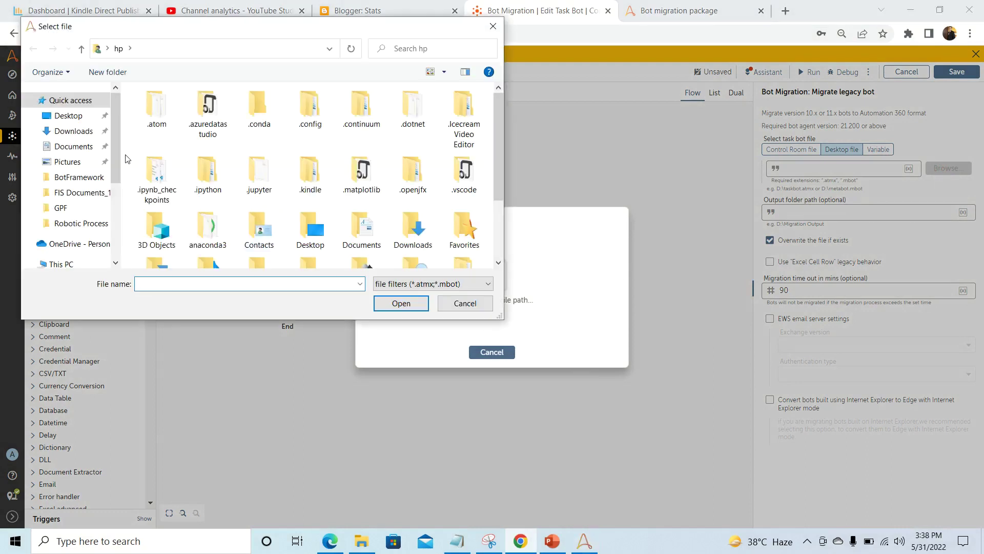
pyautogui.click(90, 137)
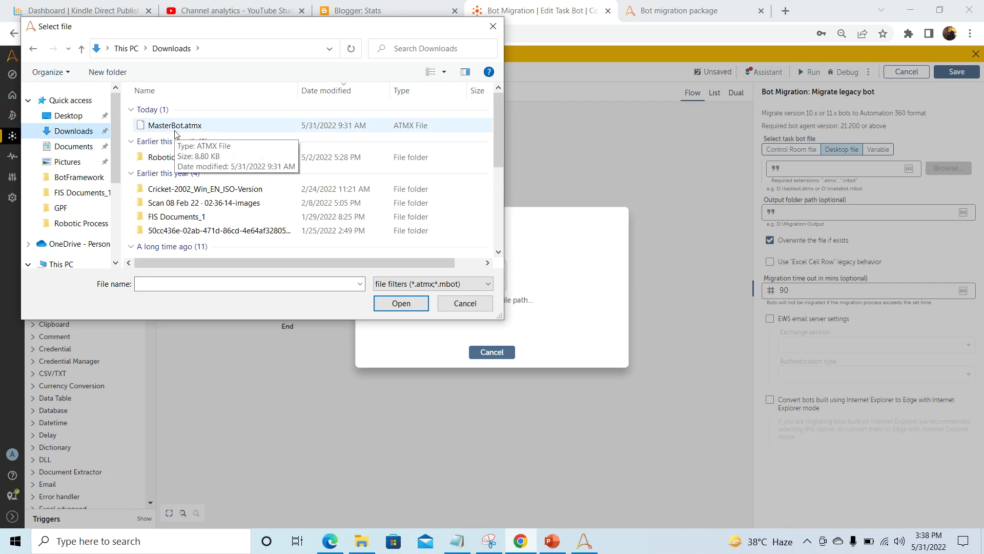
pyautogui.doubleClick(175, 126)
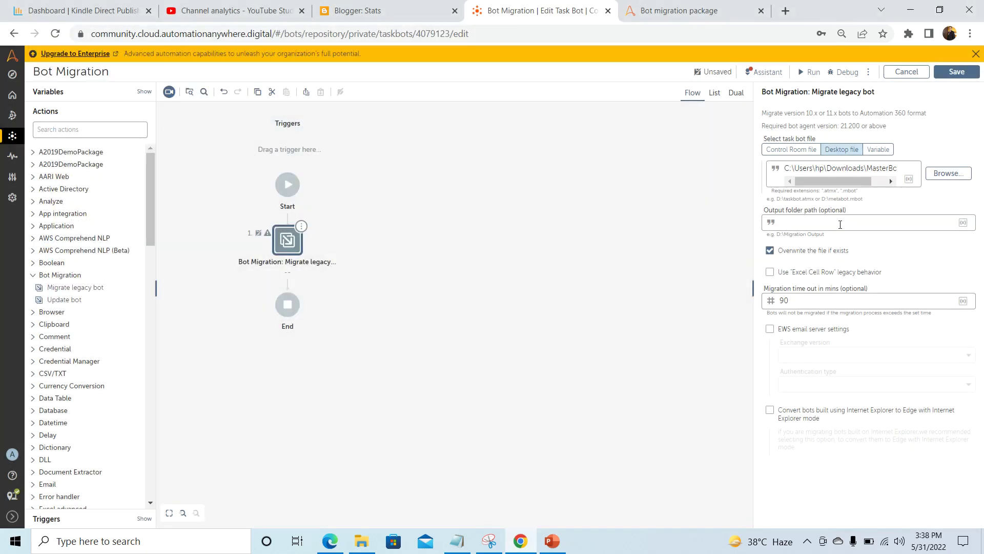
# Step: Paste the Desktop BotFramework path as output folder, save the bot, and run it
pyautogui.click(841, 226)
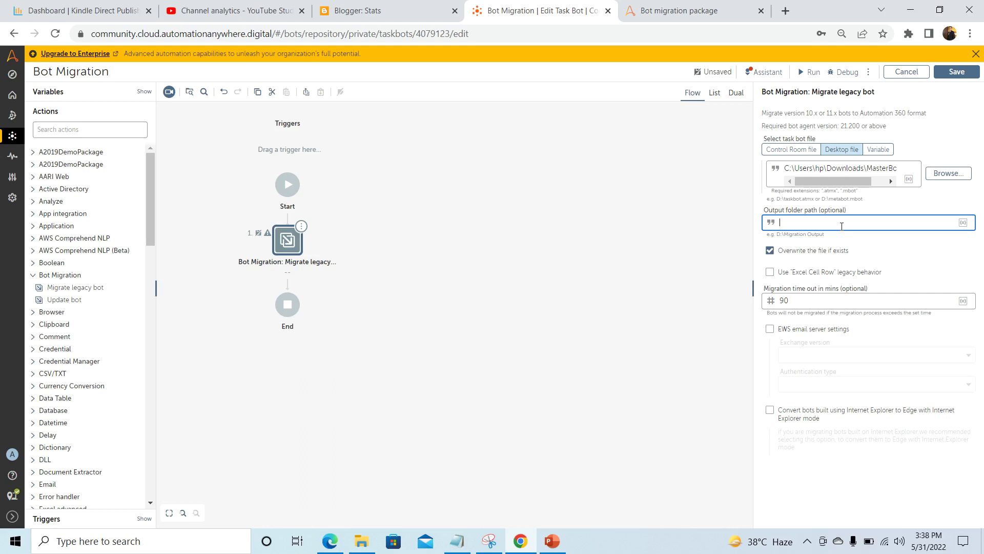
pyautogui.write('C:\\Users\\hp\\Desktop\\BotFramework')
pyautogui.click(956, 71)
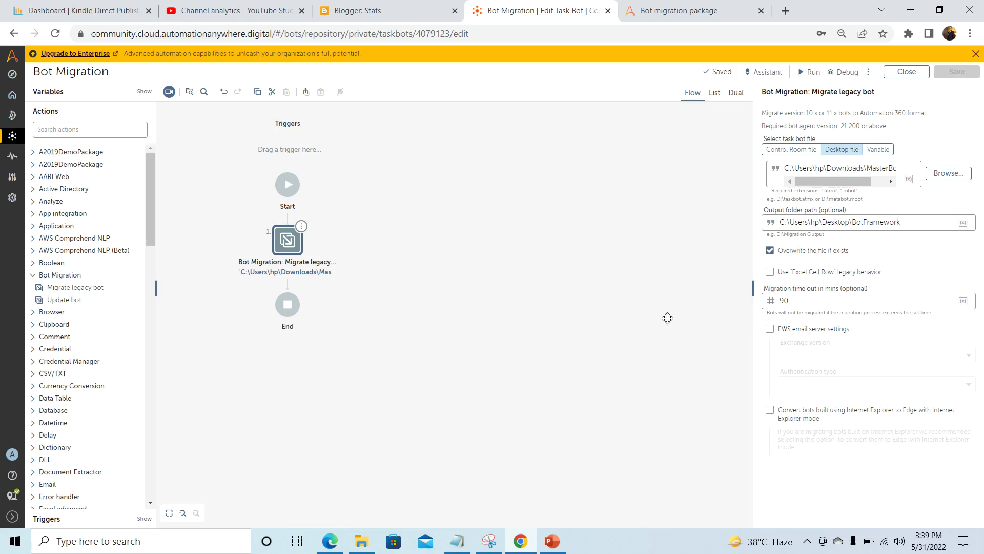
pyautogui.click(798, 78)
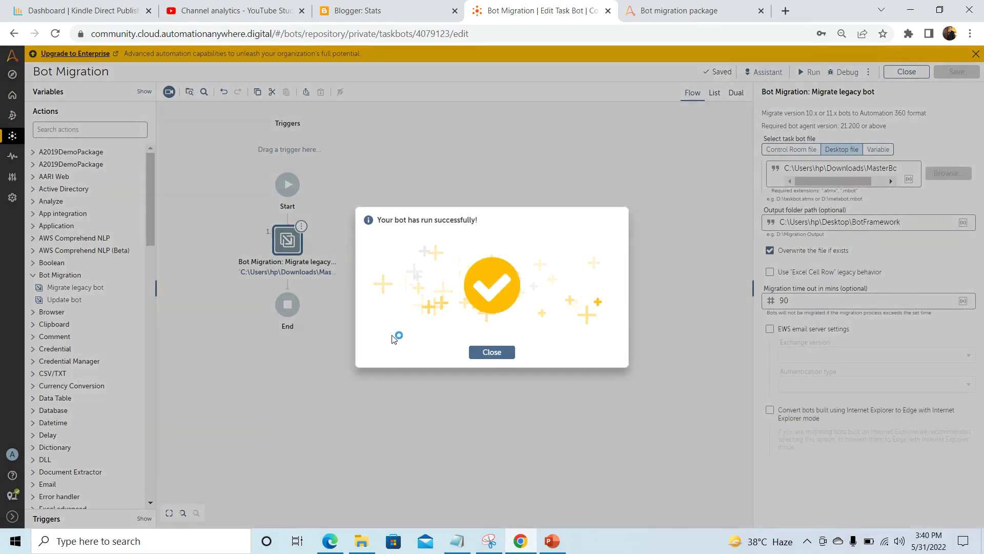
# Step: Dismiss the run success message, close Downloads, and minimize the browser and PowerPoint
pyautogui.click(492, 353)
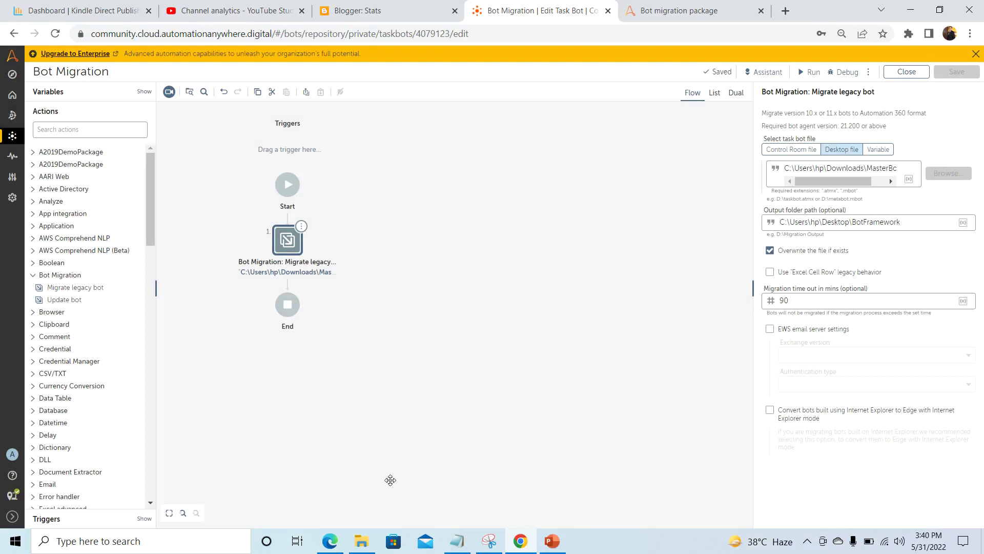
pyautogui.click(362, 541)
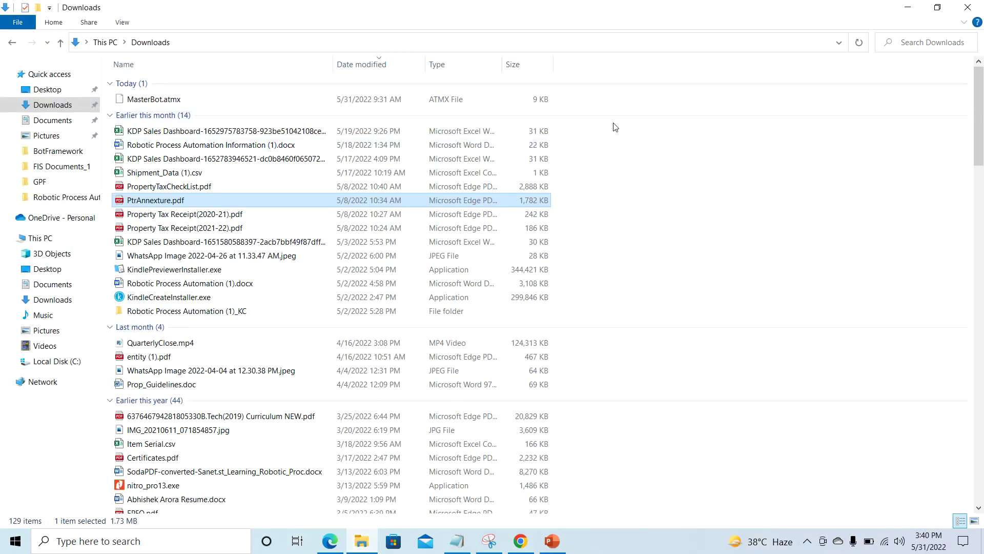
pyautogui.click(967, 7)
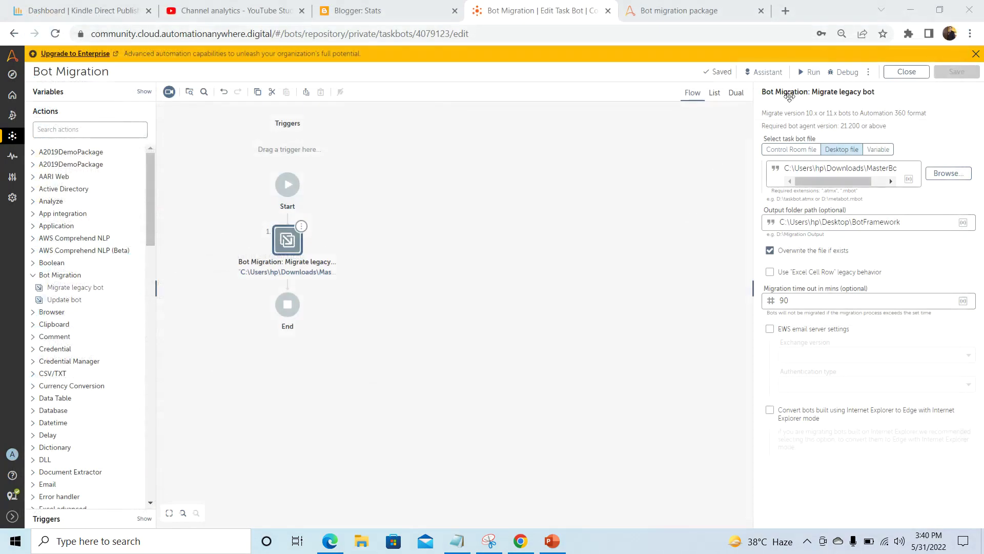
pyautogui.click(915, 11)
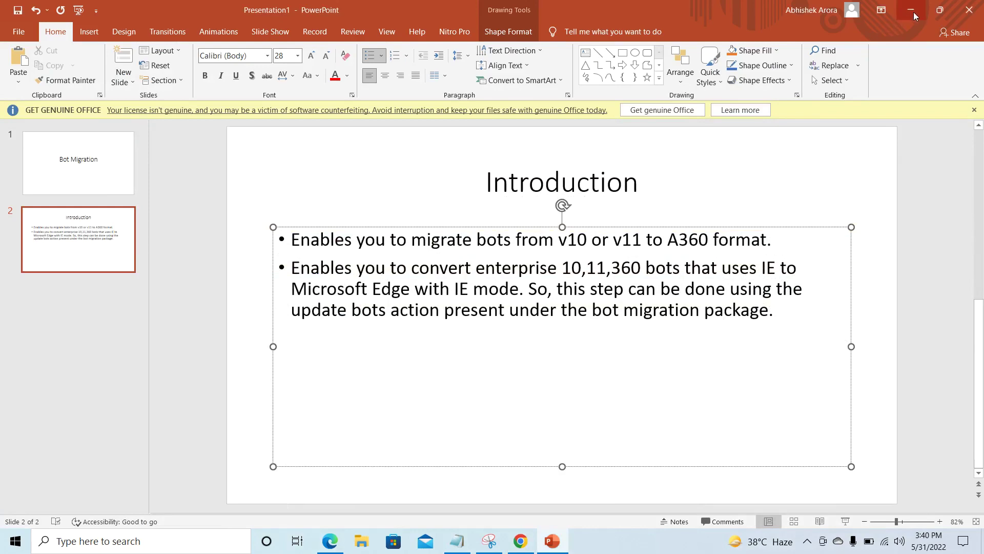
pyautogui.click(914, 11)
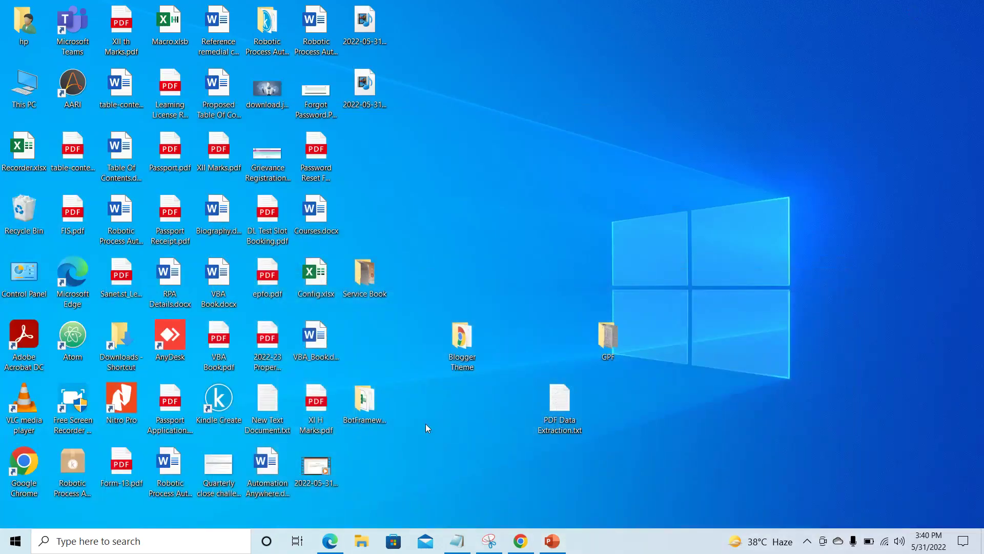
# Step: Open the BotFramework folder and bring up Open with for MasterBot.xml
pyautogui.doubleClick(374, 406)
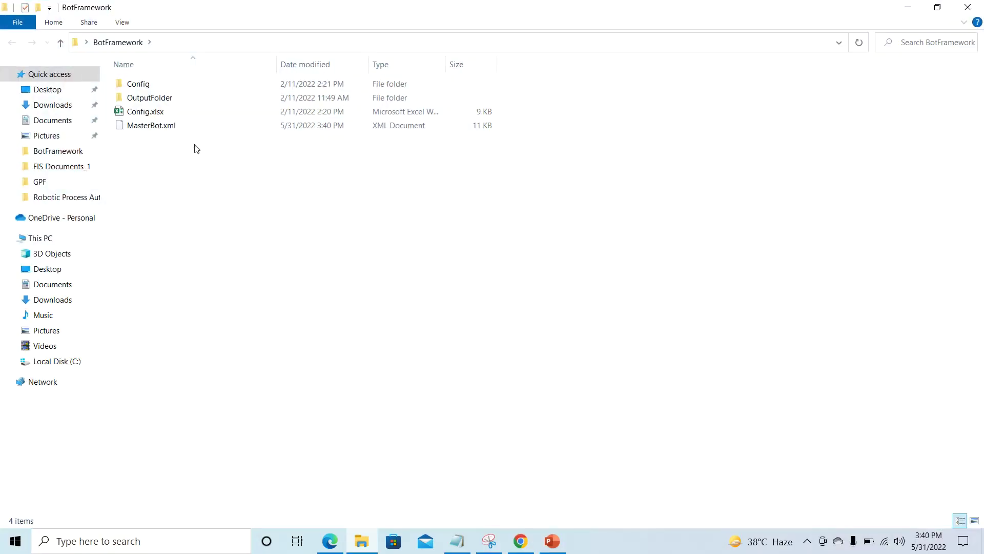
pyautogui.click(184, 128)
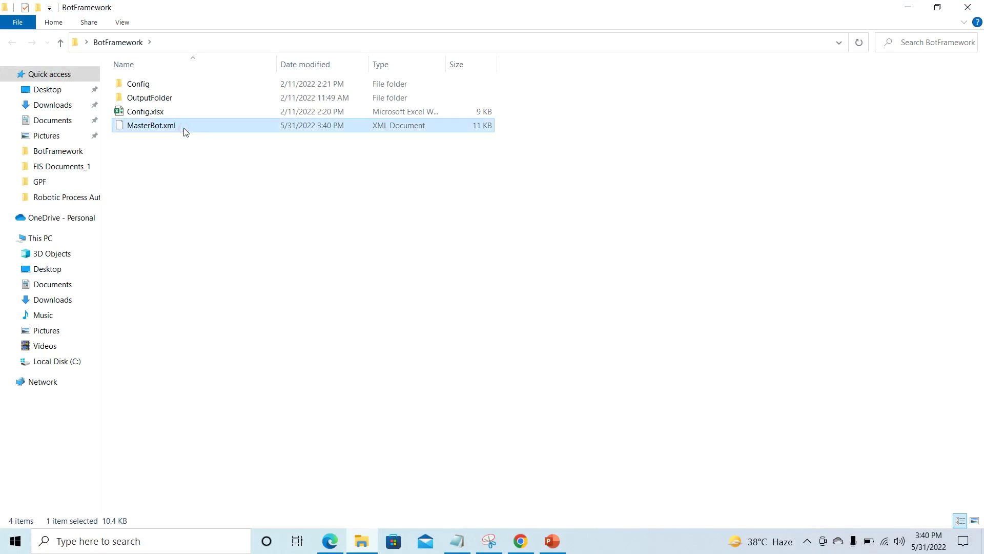
pyautogui.rightClick(184, 130)
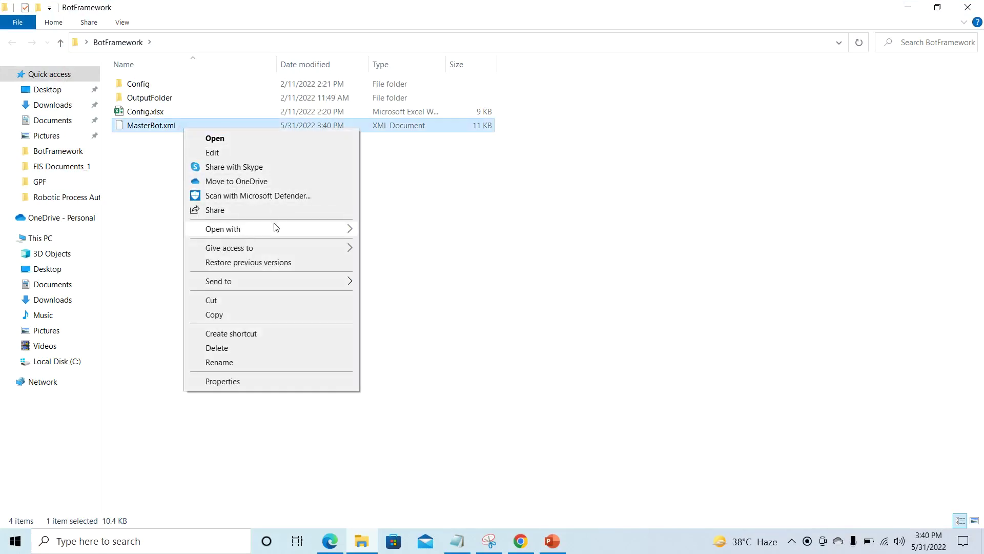
pyautogui.moveTo(276, 227)
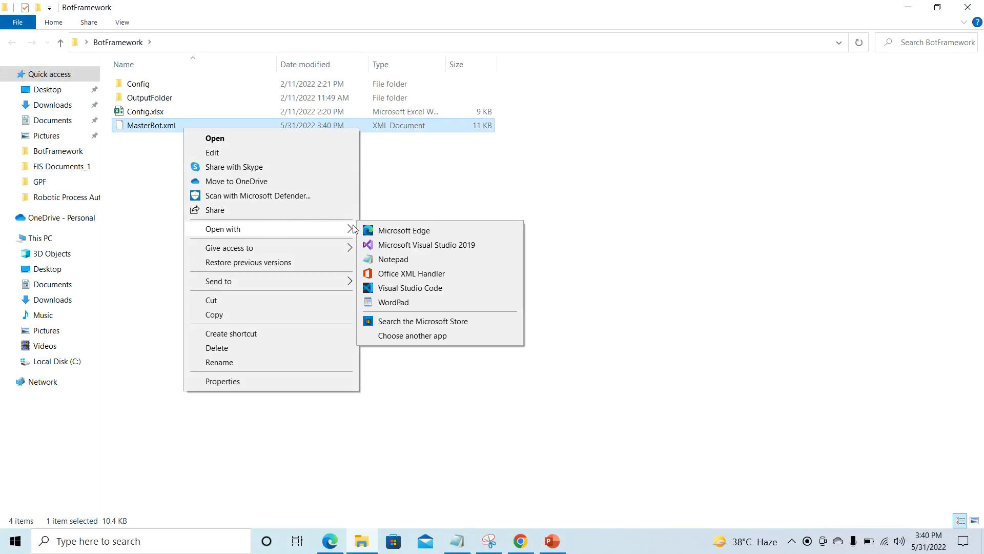
# Step: Read MasterBot.xml maximized in Notepad, selecting its variables section, then close it
pyautogui.click(393, 259)
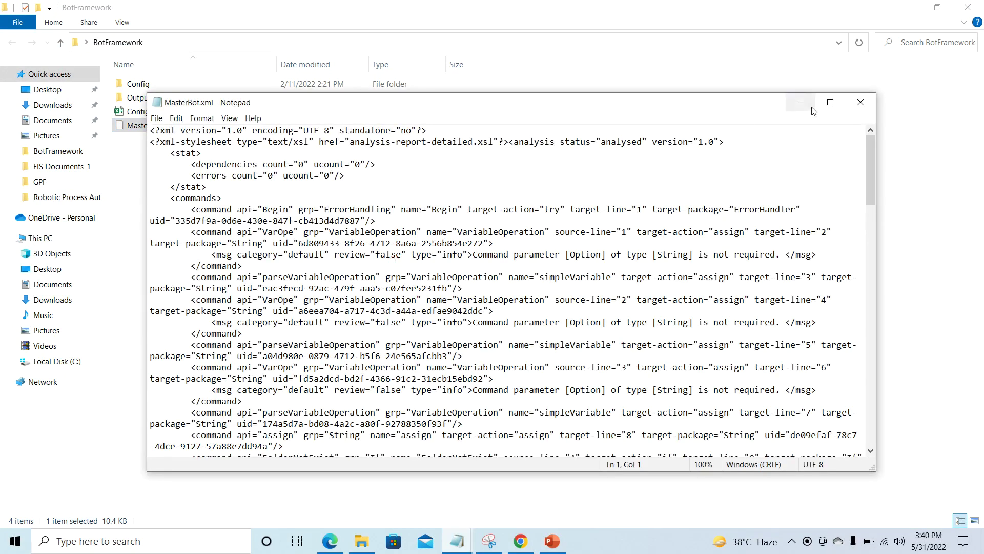
pyautogui.click(829, 104)
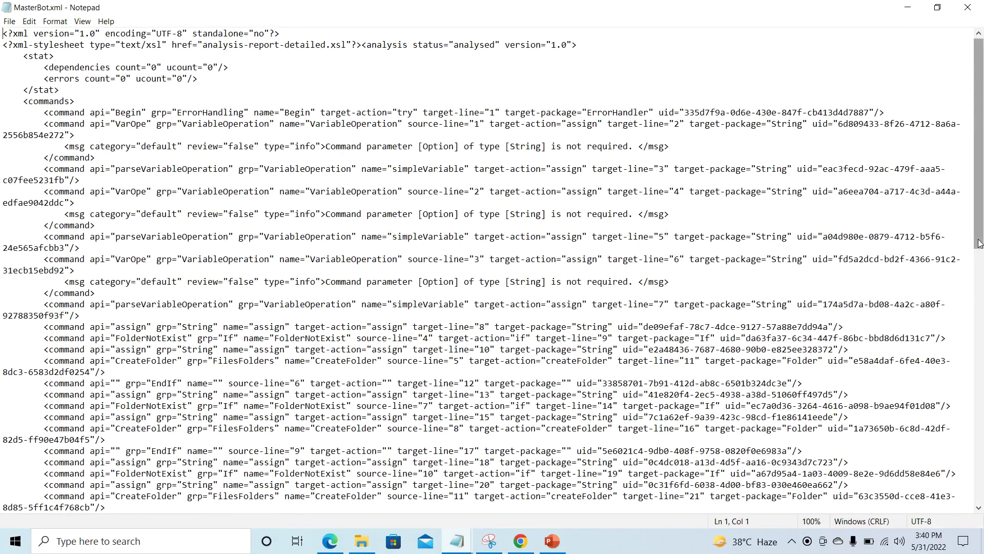
pyautogui.moveTo(980, 243); pyautogui.dragTo(981, 481)
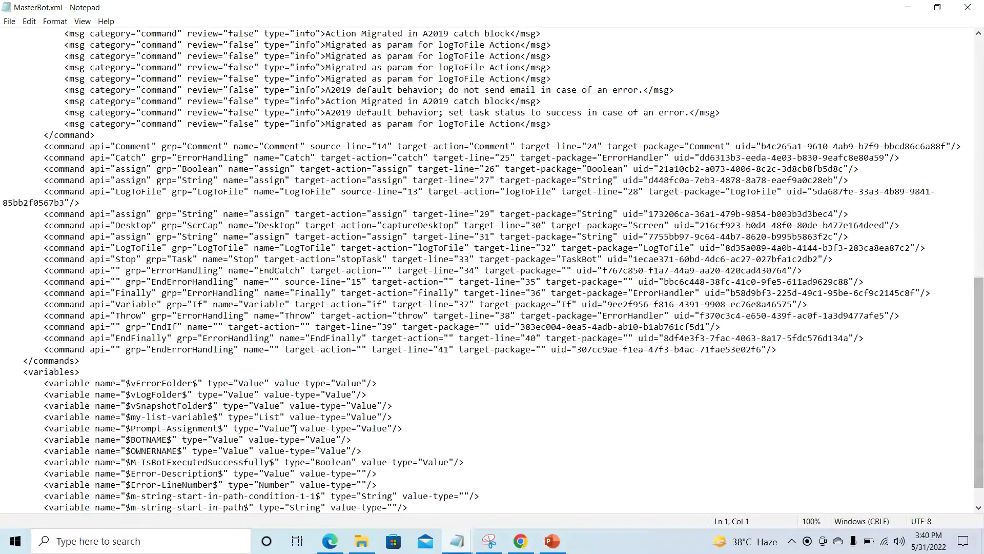
pyautogui.moveTo(80, 362); pyautogui.dragTo(9, 3)
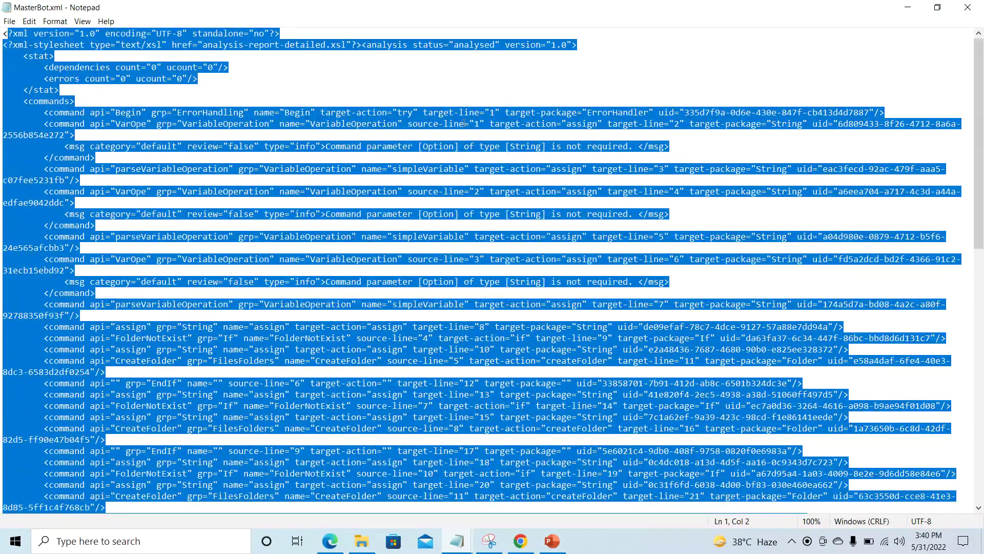
pyautogui.moveTo(979, 208); pyautogui.dragTo(976, 463)
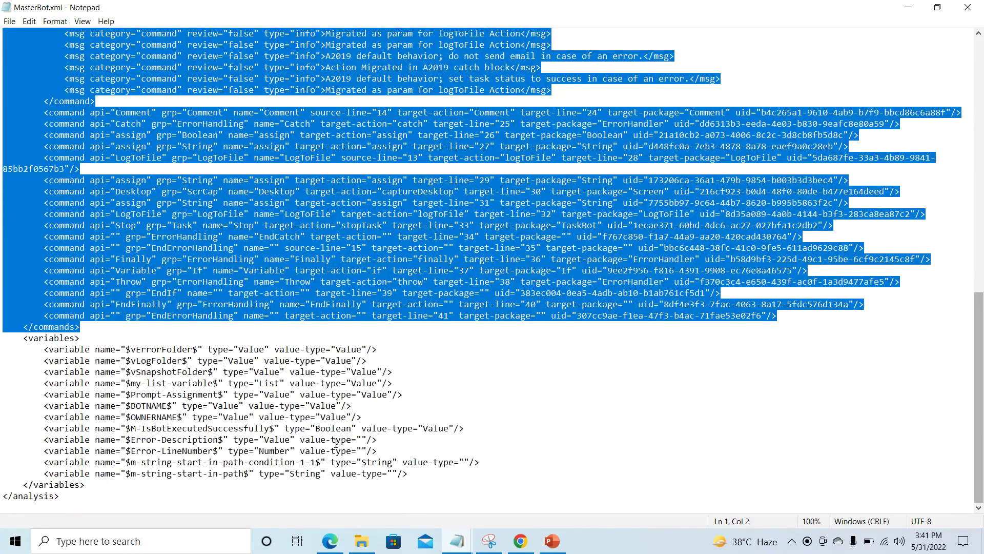
pyautogui.moveTo(24, 338); pyautogui.dragTo(343, 480)
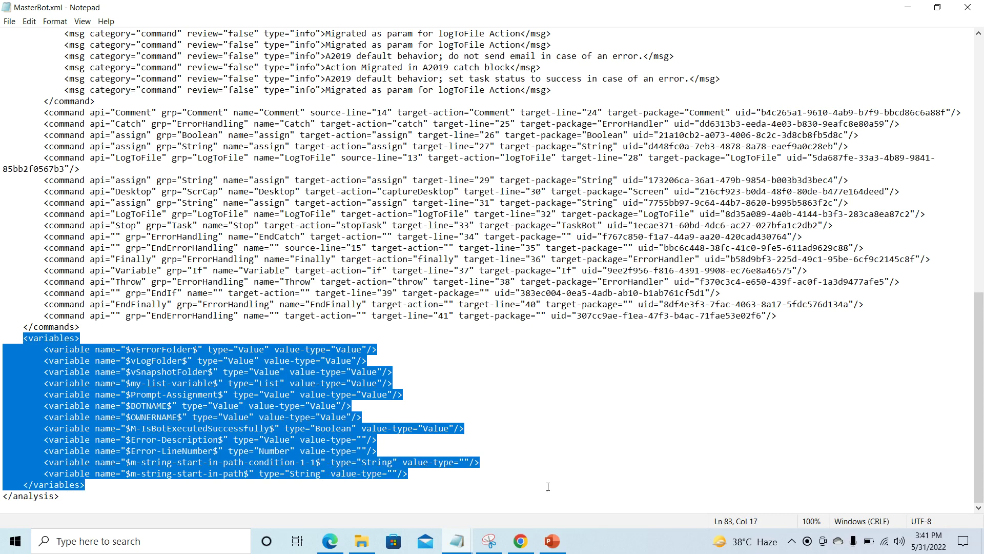
pyautogui.click(980, 8)
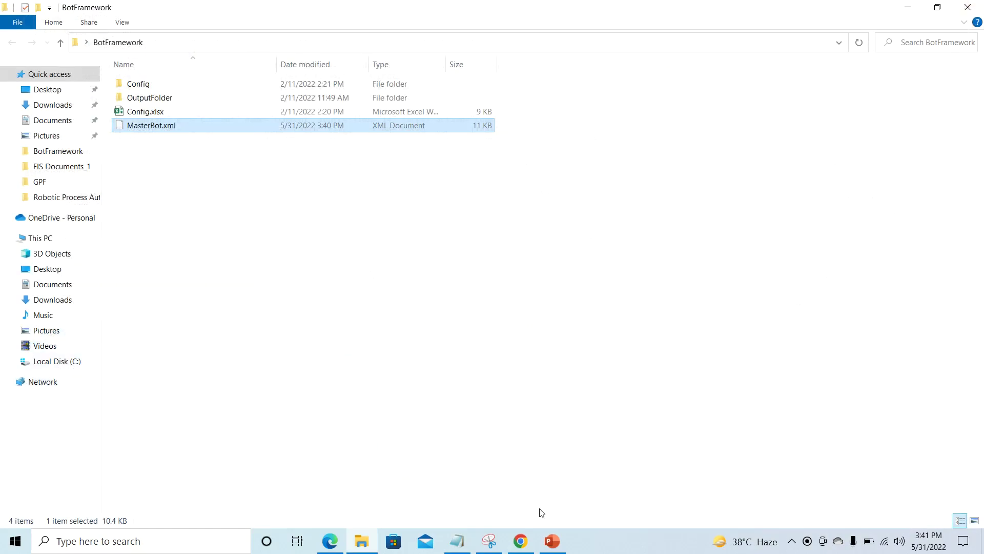
# Step: Stop the screen recording from the tray and close the Bot Migration editor
pyautogui.click(520, 541)
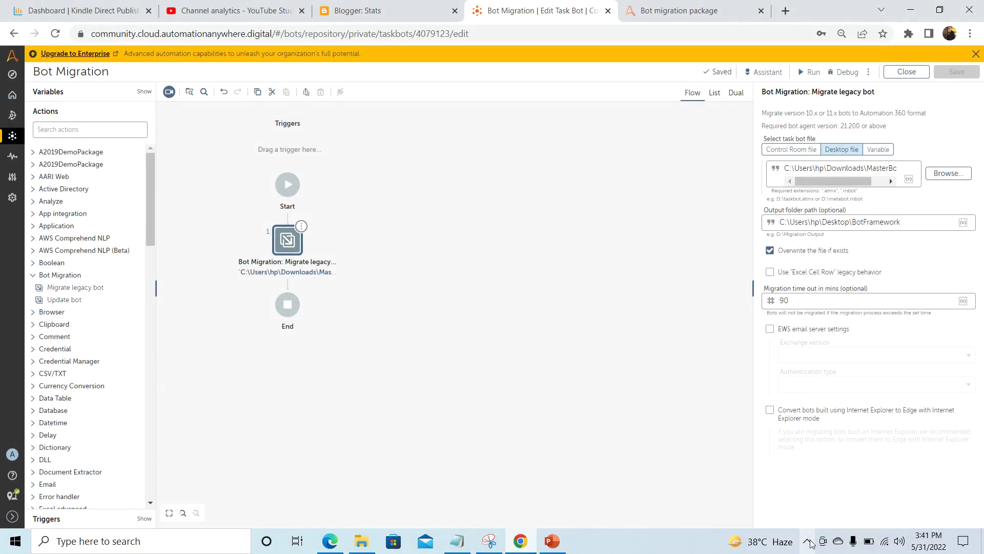
pyautogui.click(809, 542)
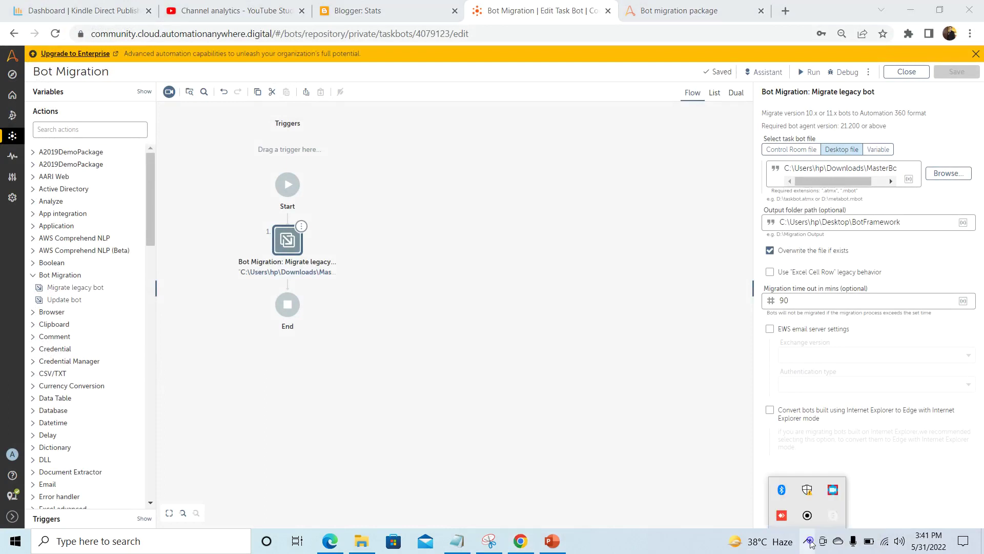
pyautogui.rightClick(831, 491)
pyautogui.click(856, 469)
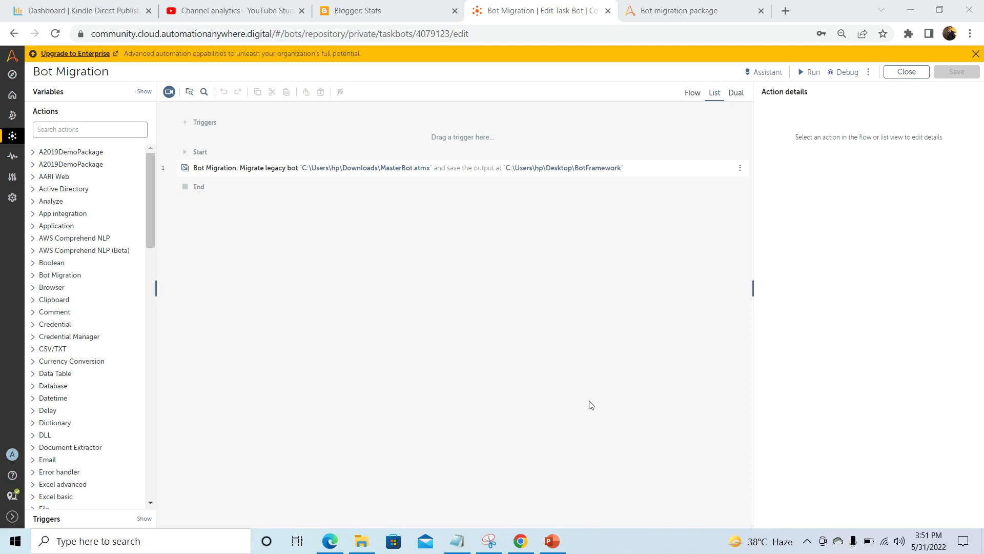
pyautogui.click(901, 73)
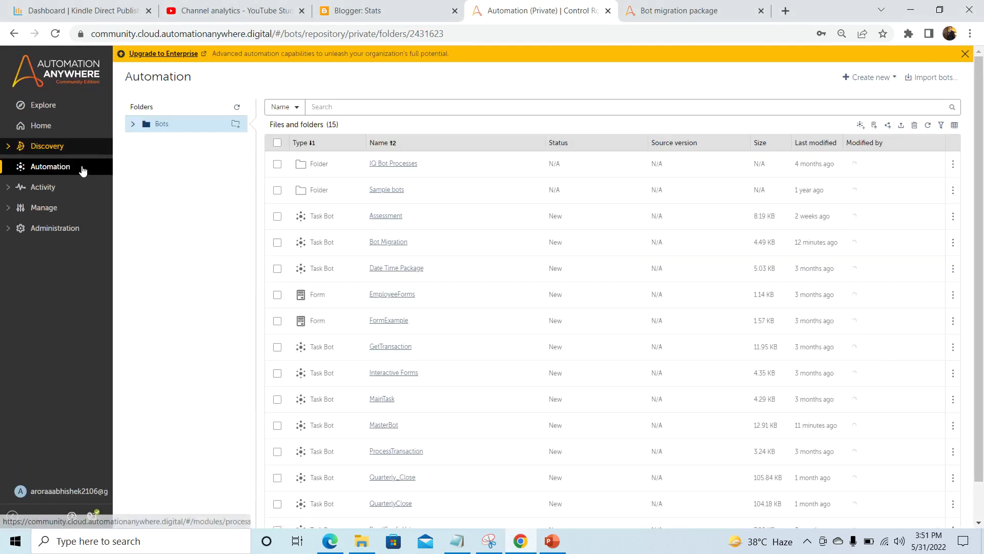
# Step: Go to the Automation bots list to reach the MasterBot task bot
pyautogui.click(69, 173)
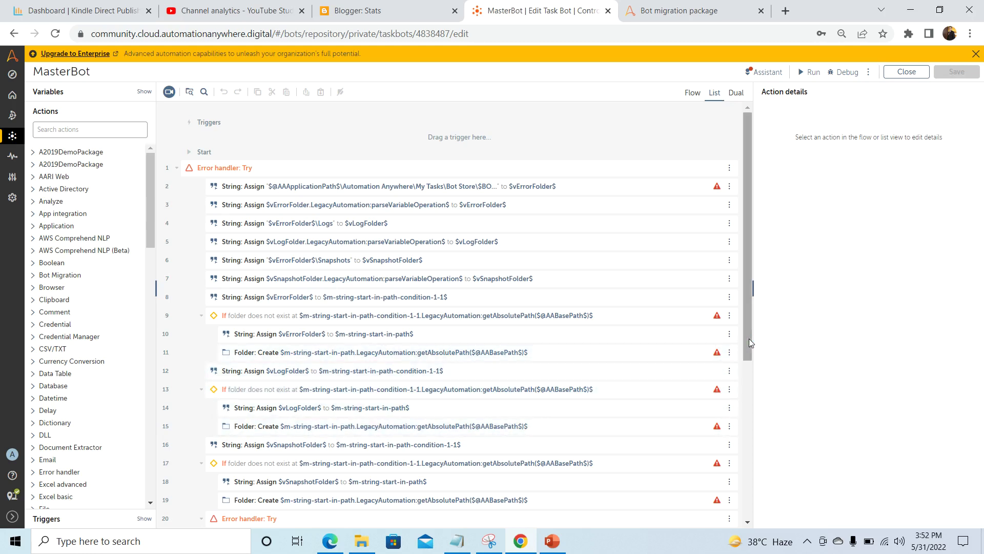
# Step: Scroll through the MasterBot task bot's action list
pyautogui.moveTo(749, 339); pyautogui.dragTo(754, 299)
pyautogui.moveTo(754, 299)
pyautogui.moveTo(746, 188)
pyautogui.mouseDown()
pyautogui.moveTo(748, 221)
pyautogui.moveTo(749, 178)
pyautogui.mouseUp()
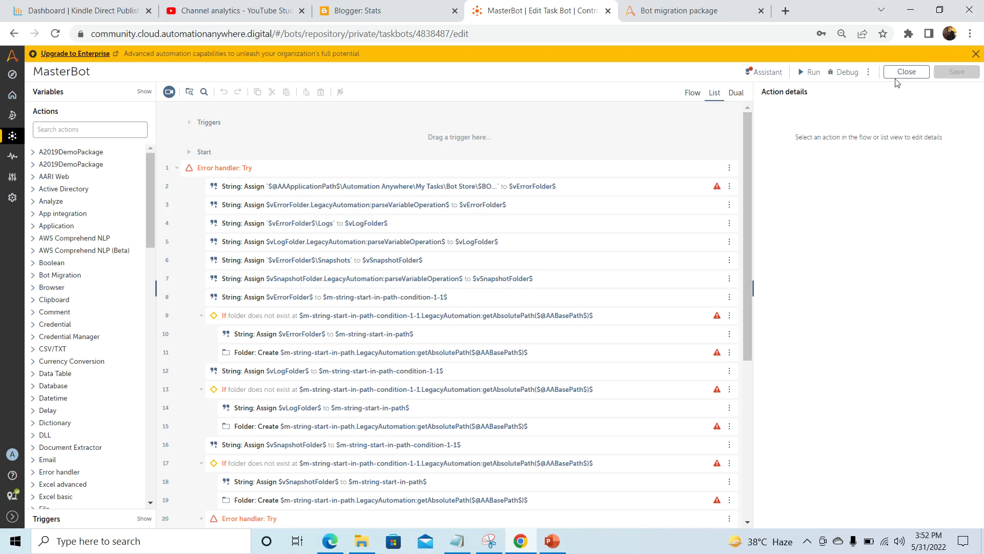
# Step: Stop the screen recording from its system tray icon menu
pyautogui.click(808, 541)
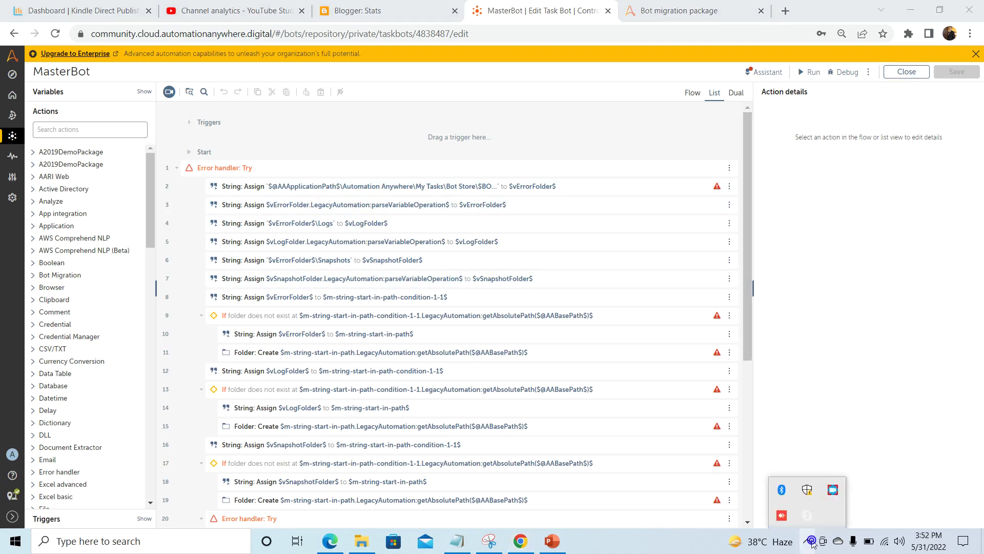
pyautogui.rightClick(832, 486)
pyautogui.click(860, 456)
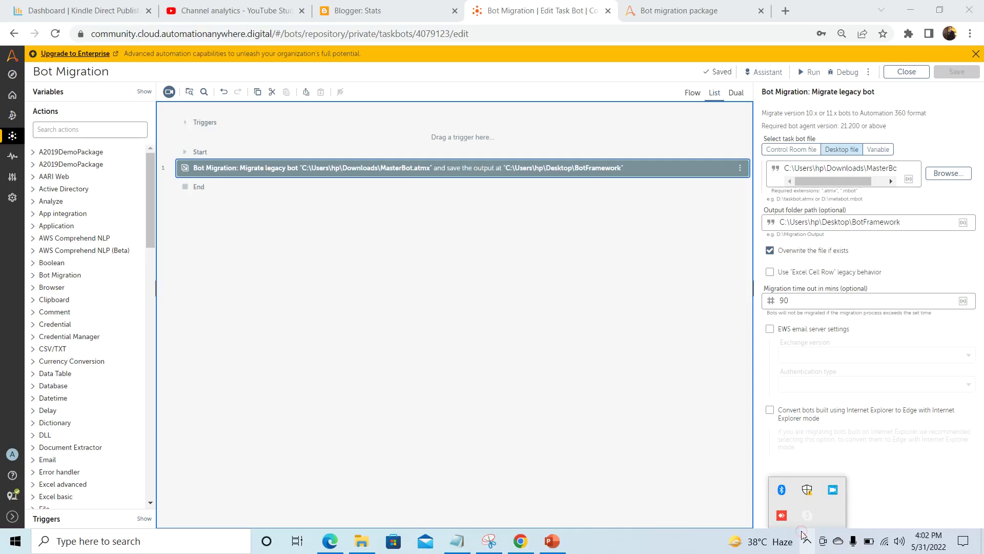